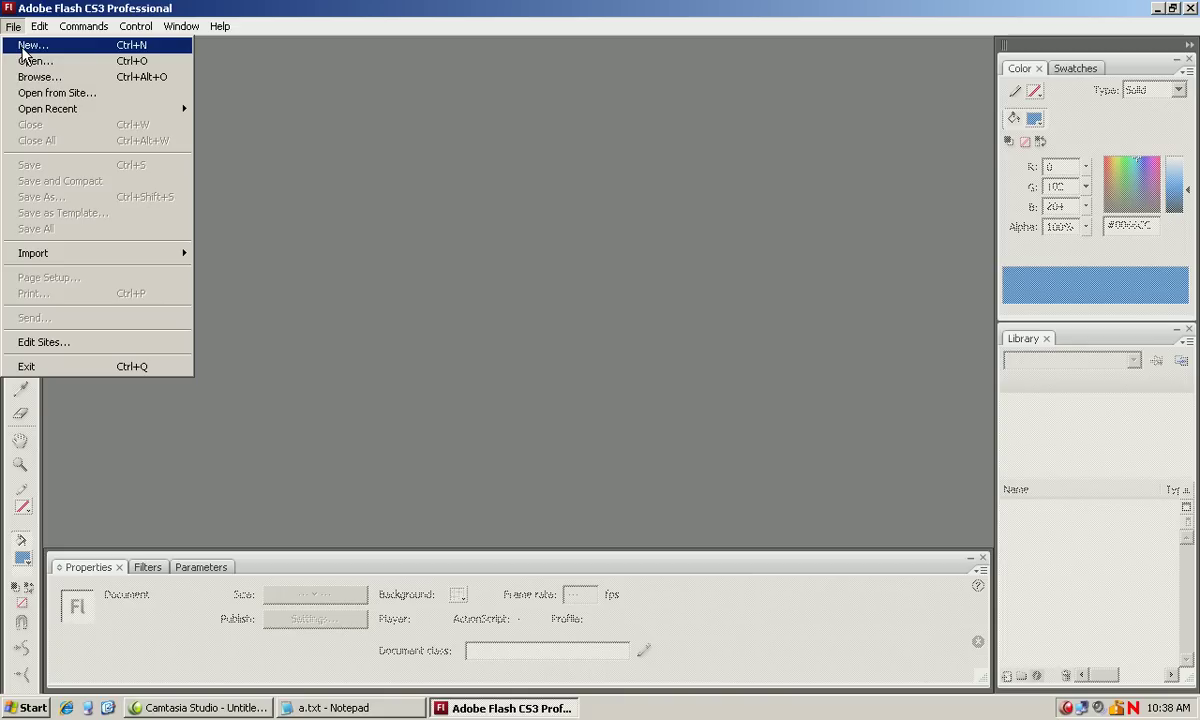
Create a new Flash File (ActionScript 3.0) document.
left_click(115, 50)
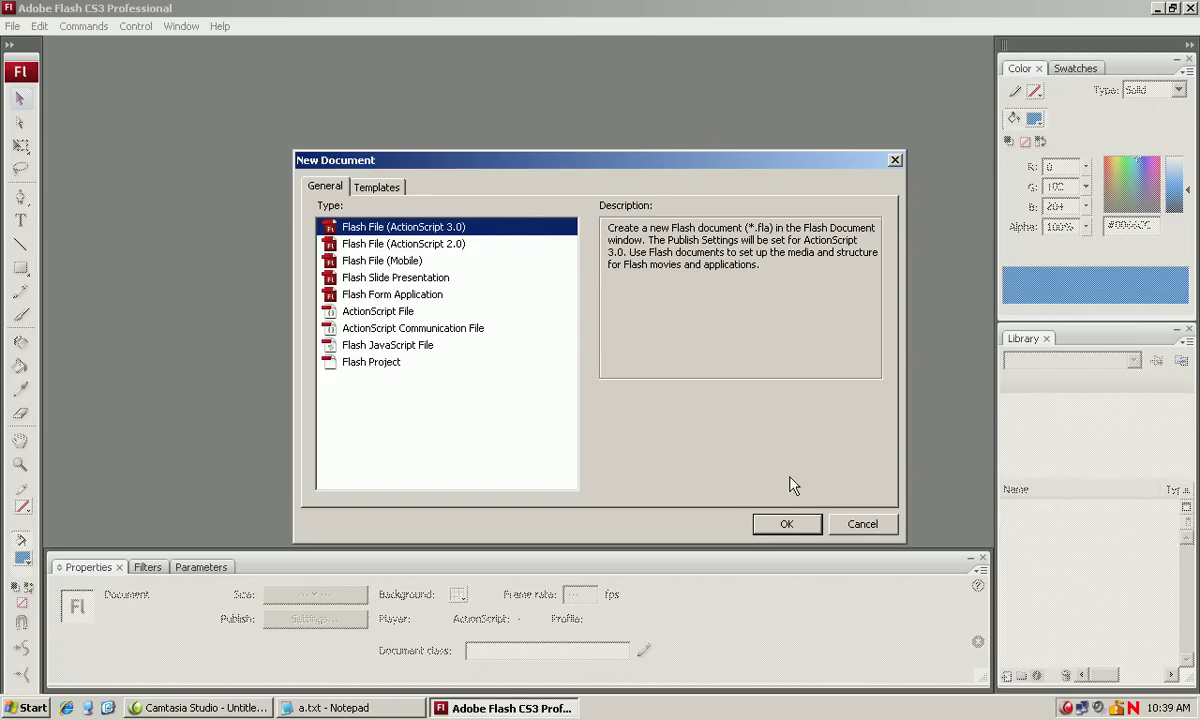
left_click(789, 526)
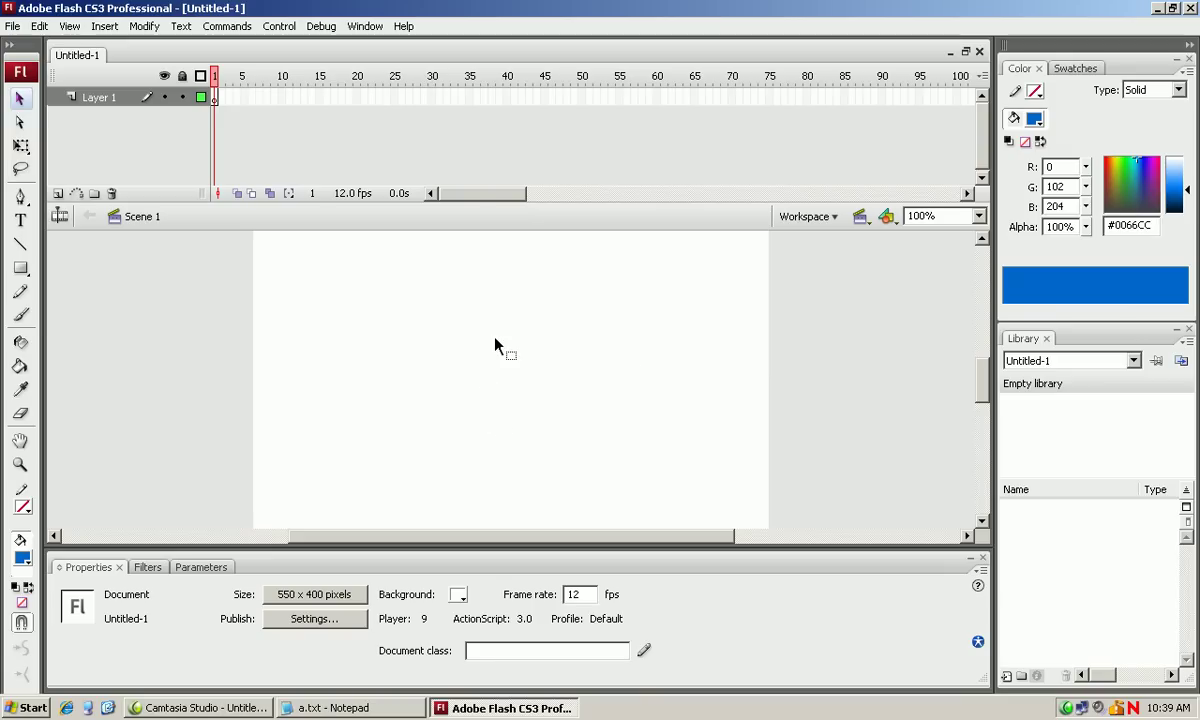
Switch to the a.txt notes in Notepad, highlight the component list and its Layer entry, and return to Flash to examine the layer area.
key("alt+Tab")
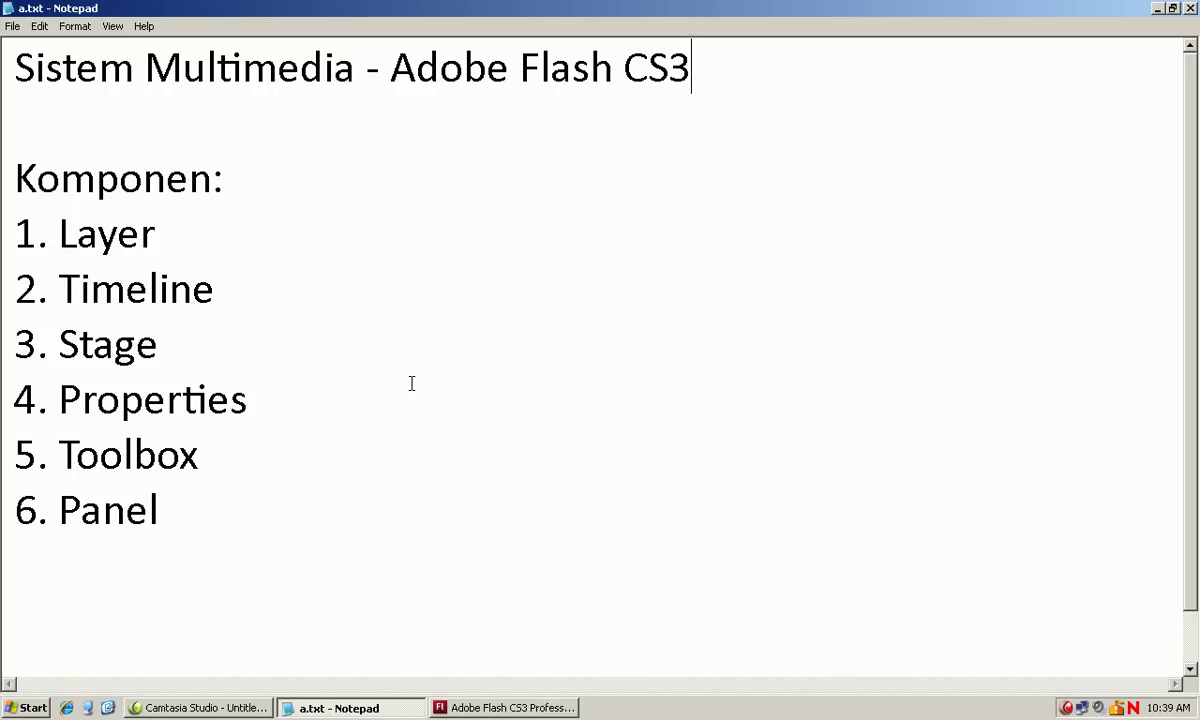
left_click_drag(15, 226, 241, 508)
left_click(241, 508)
left_click(203, 228)
left_click_drag(203, 228, 4, 214)
left_click(141, 228)
key("alt+Tab")
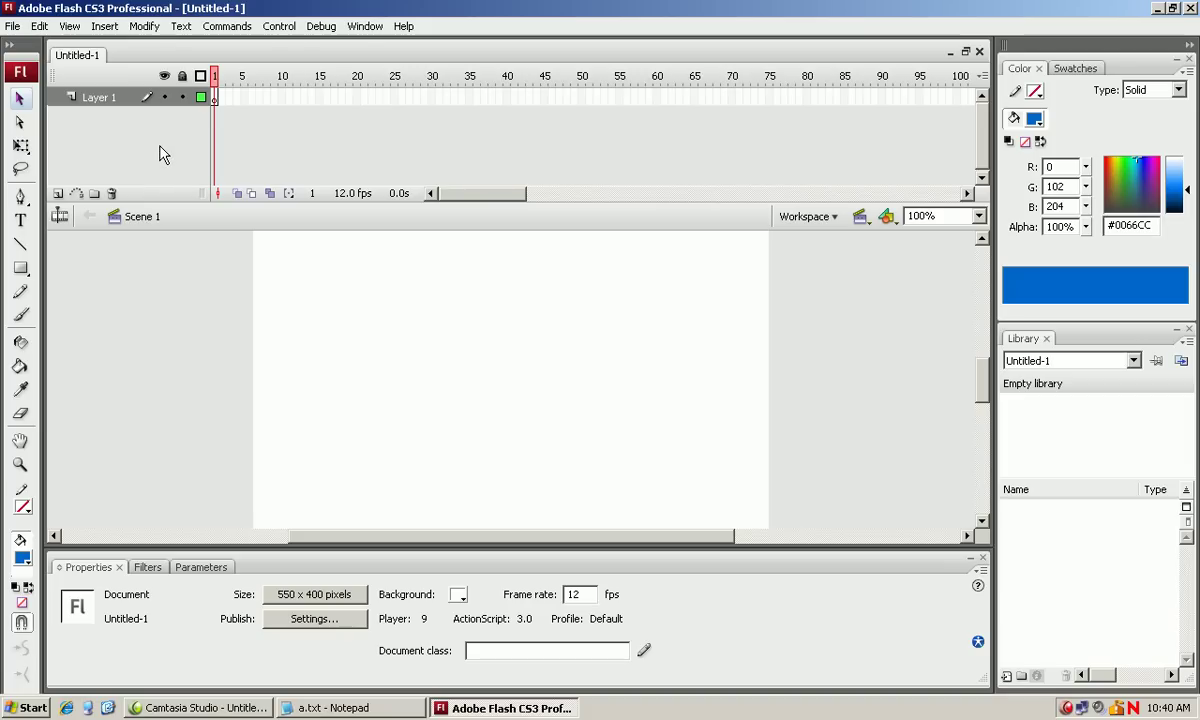
Highlight the Timeline entry in the Notepad notes and return to Flash to examine the timeline frames.
left_click(340, 708)
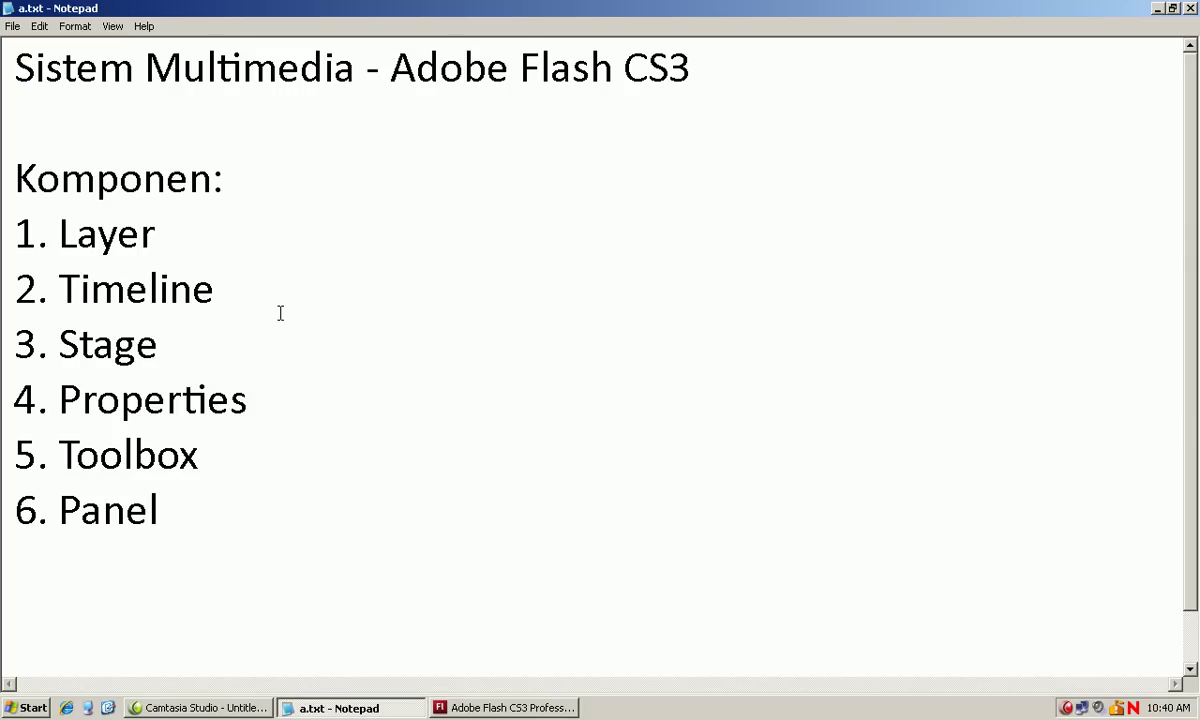
left_click_drag(217, 303, 8, 302)
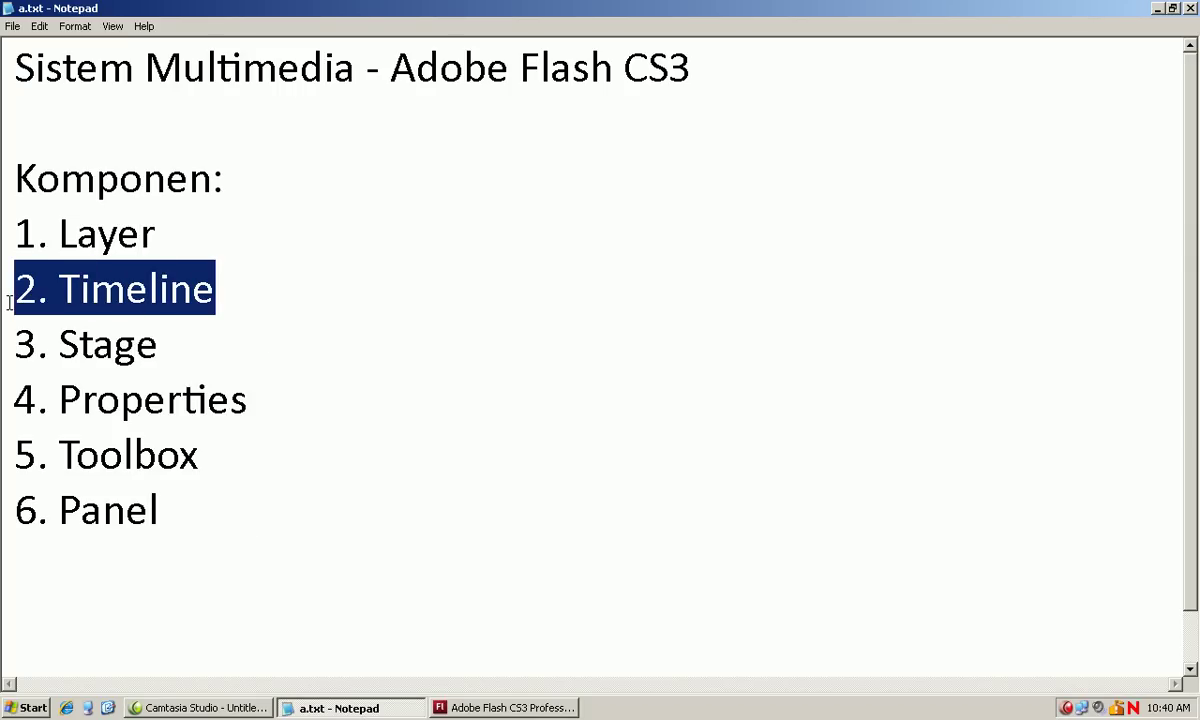
left_click(1156, 9)
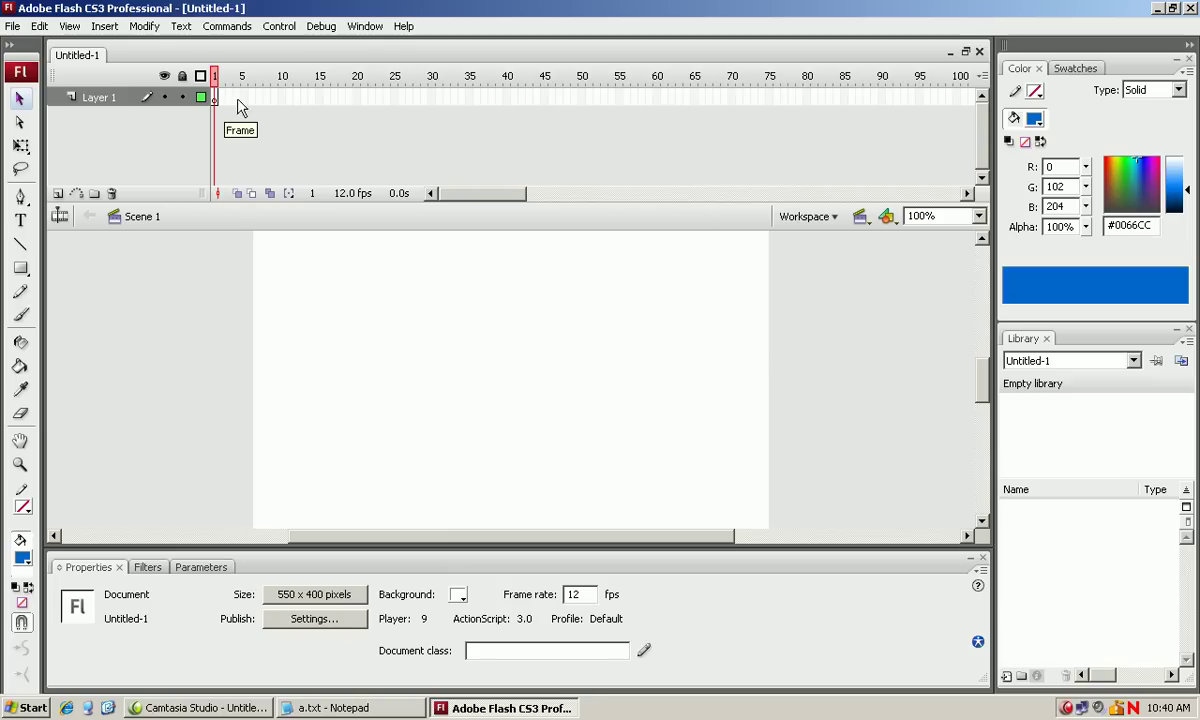
left_click(362, 147)
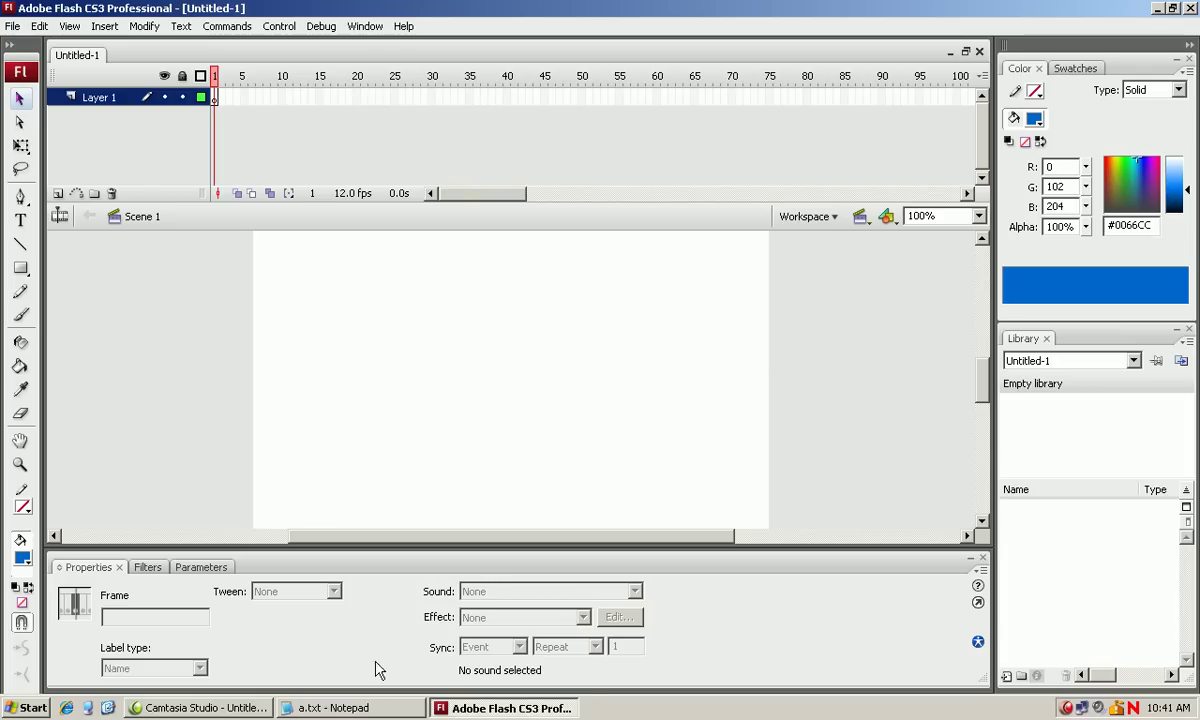
Highlight the Stage entry in the Notepad notes and return to Flash to examine the stage and its surrounding area.
left_click(333, 707)
left_click(260, 345)
left_click_drag(260, 348, 12, 335)
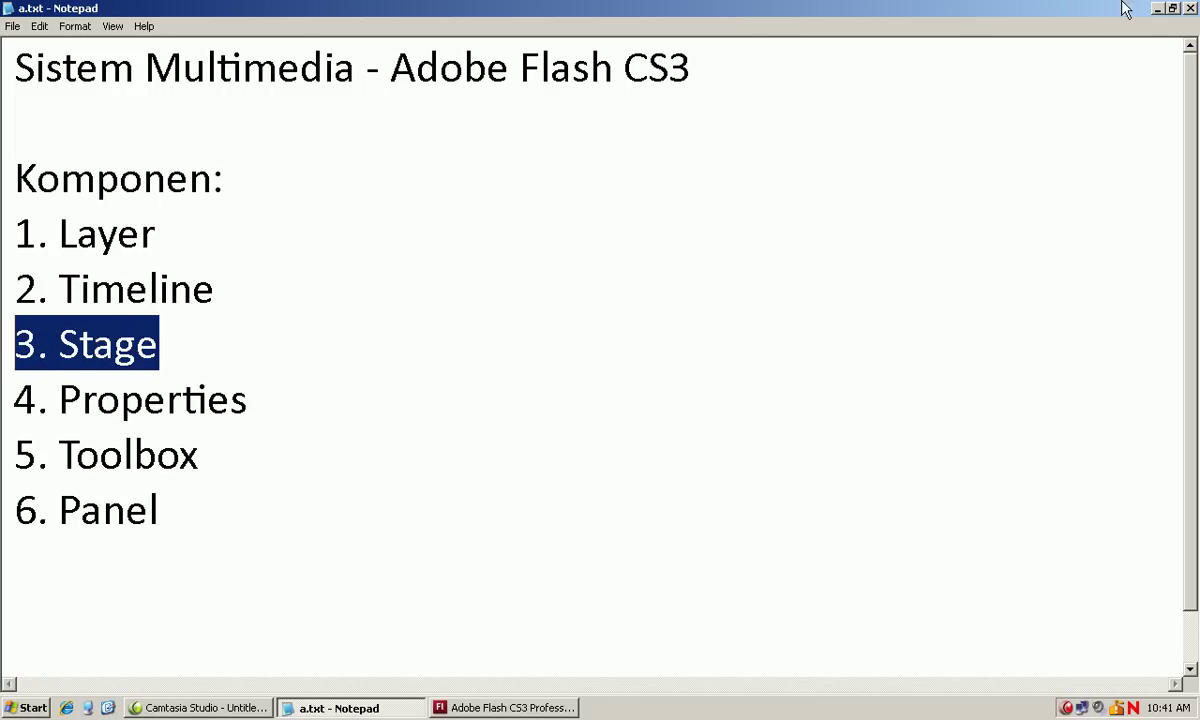
left_click(1157, 8)
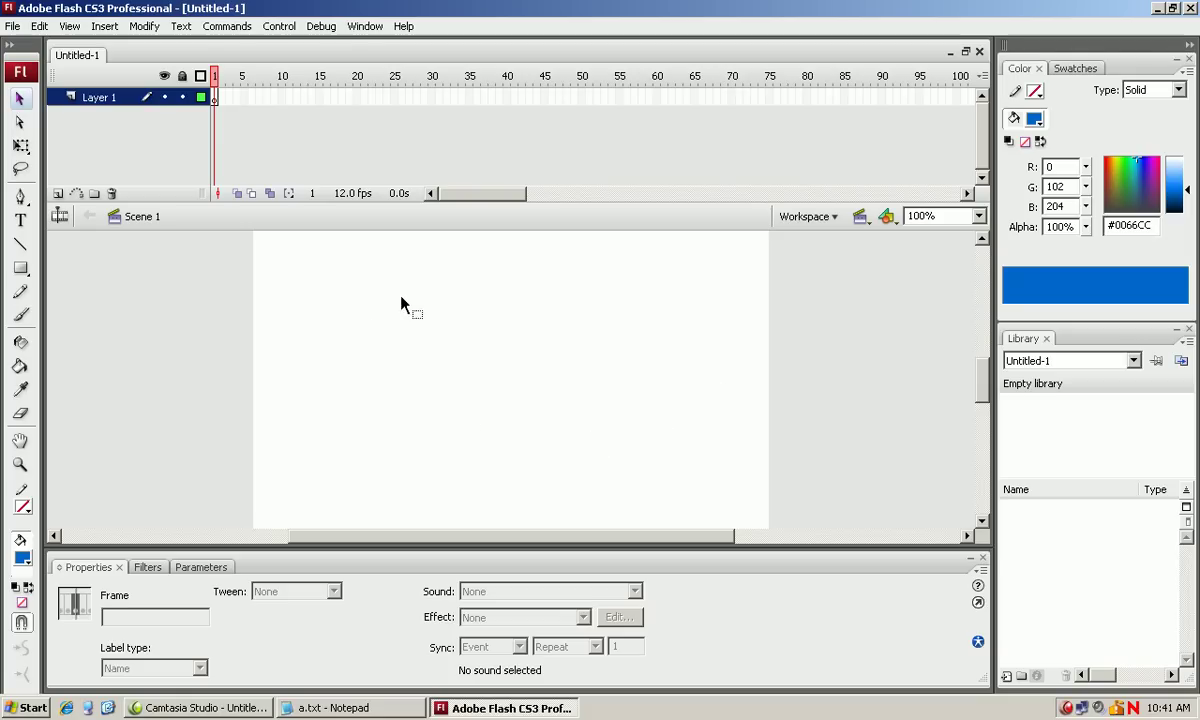
left_click(533, 400)
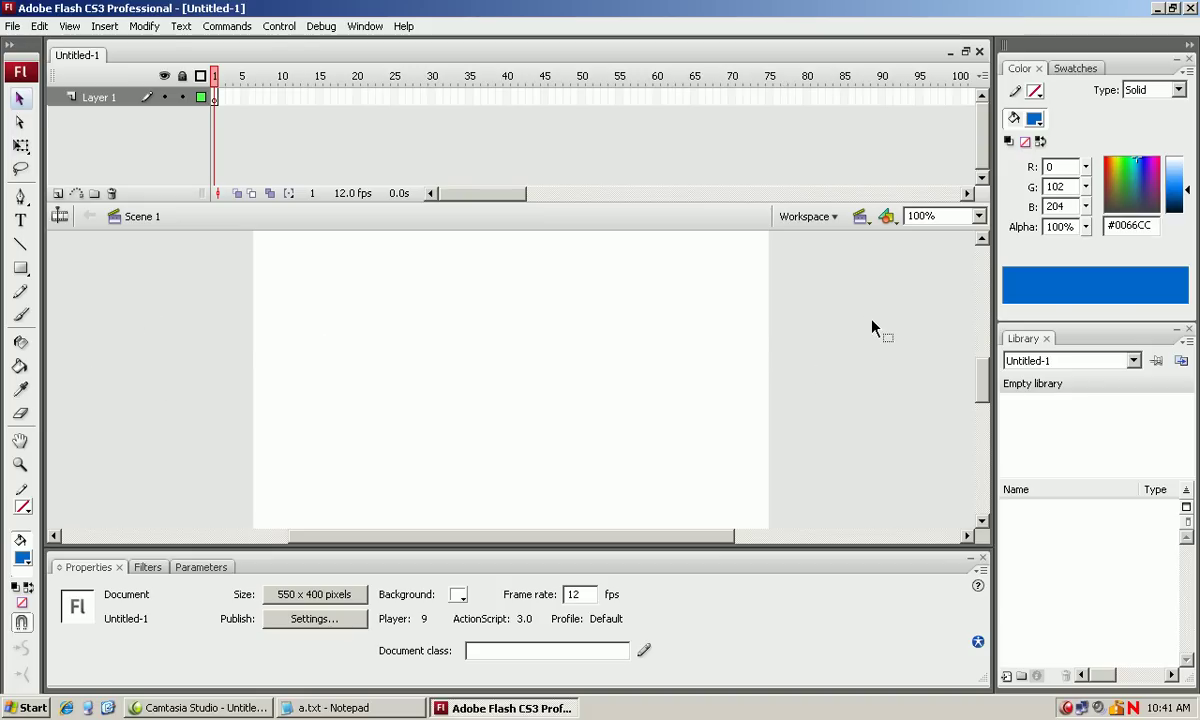
scroll(530, 355, "up", 1)
scroll(530, 355, "down", 1)
scroll(527, 380, "down", 1)
scroll(521, 330, "up", 1)
Highlight the Properties entry in the Notepad notes and return to Flash to examine the document's properties.
left_click(390, 712)
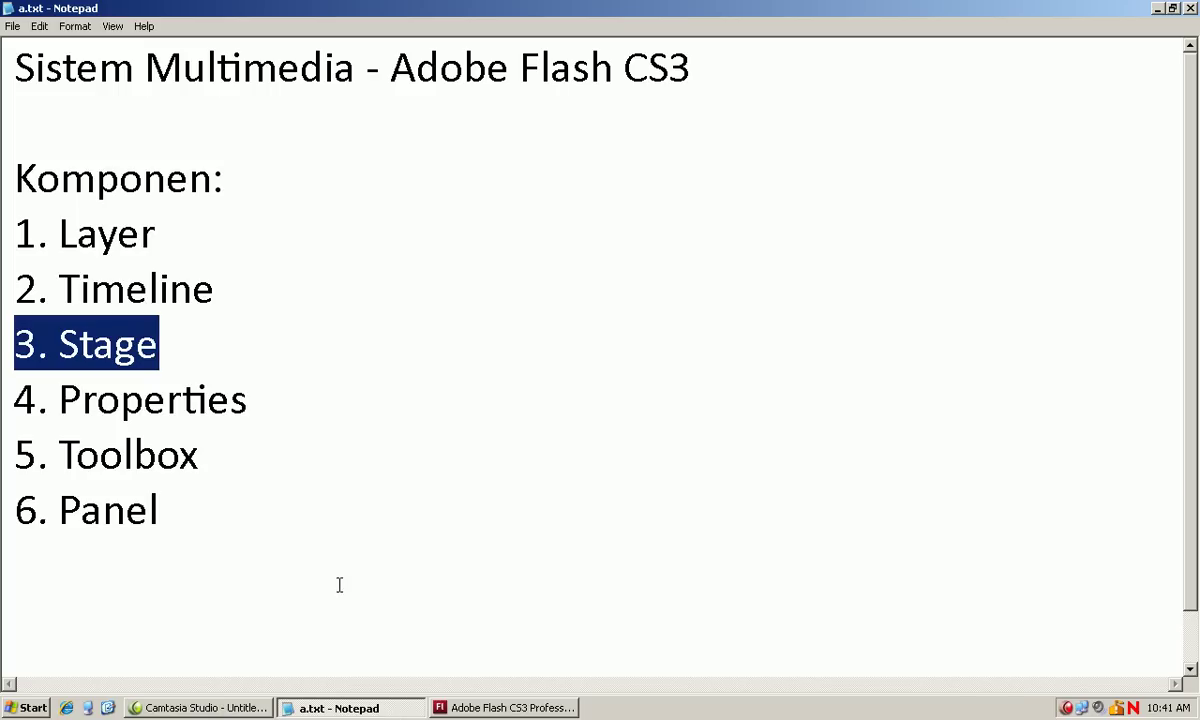
left_click_drag(320, 403, 14, 400)
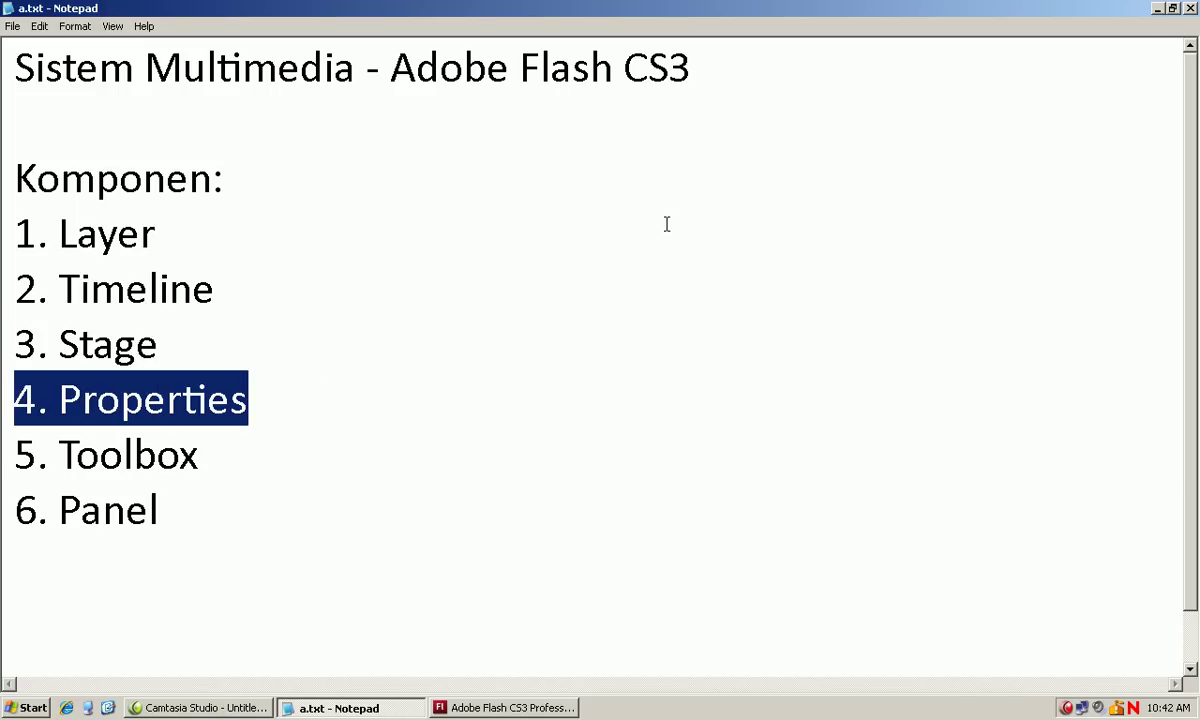
left_click(1157, 8)
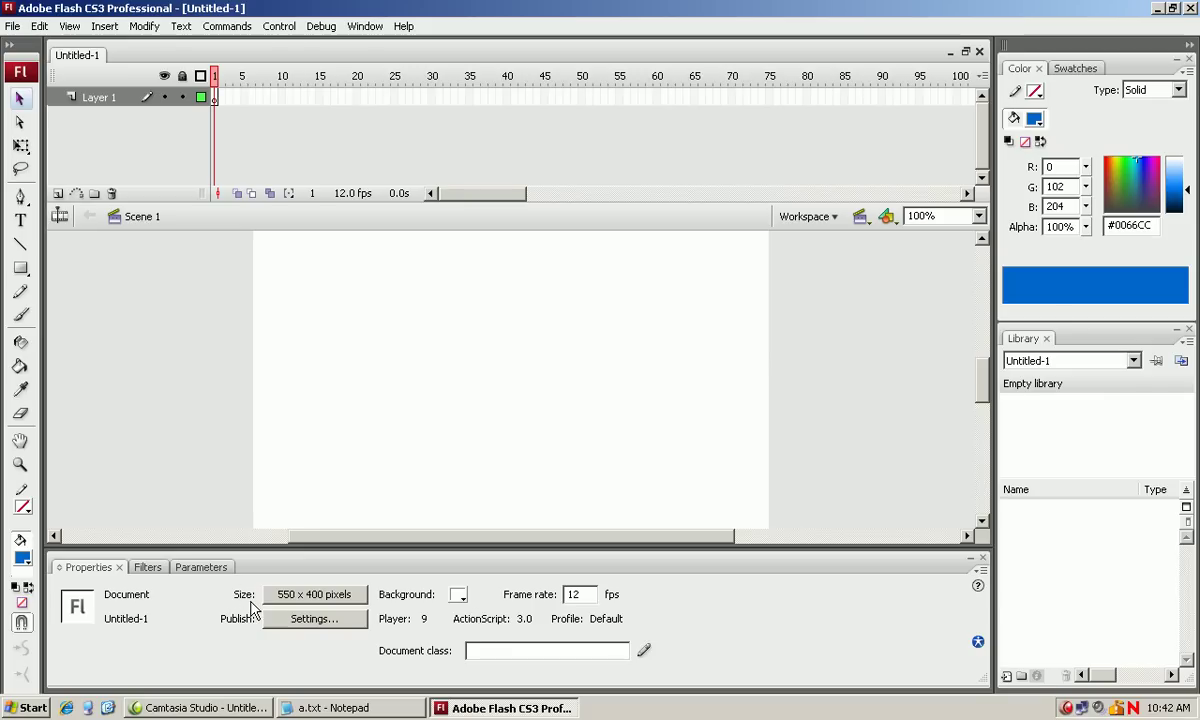
Try a document frame rate of 24 fps, set it back to 12 fps and accept the document properties.
left_click(322, 598)
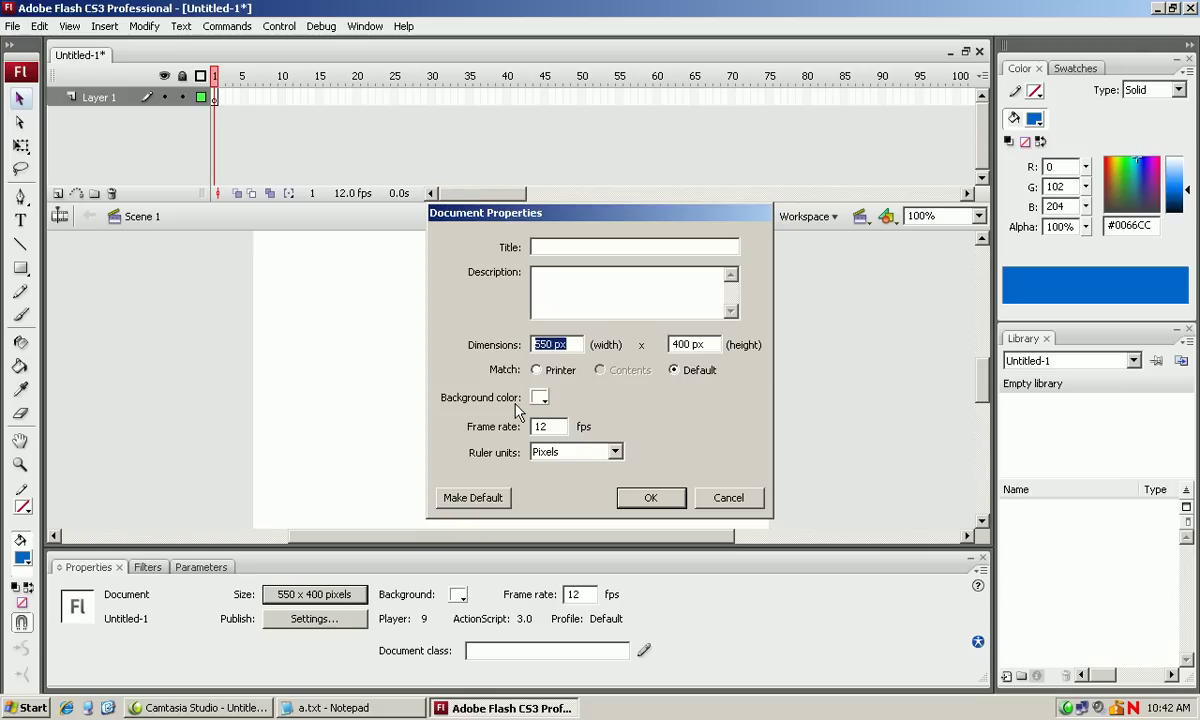
left_click(552, 426)
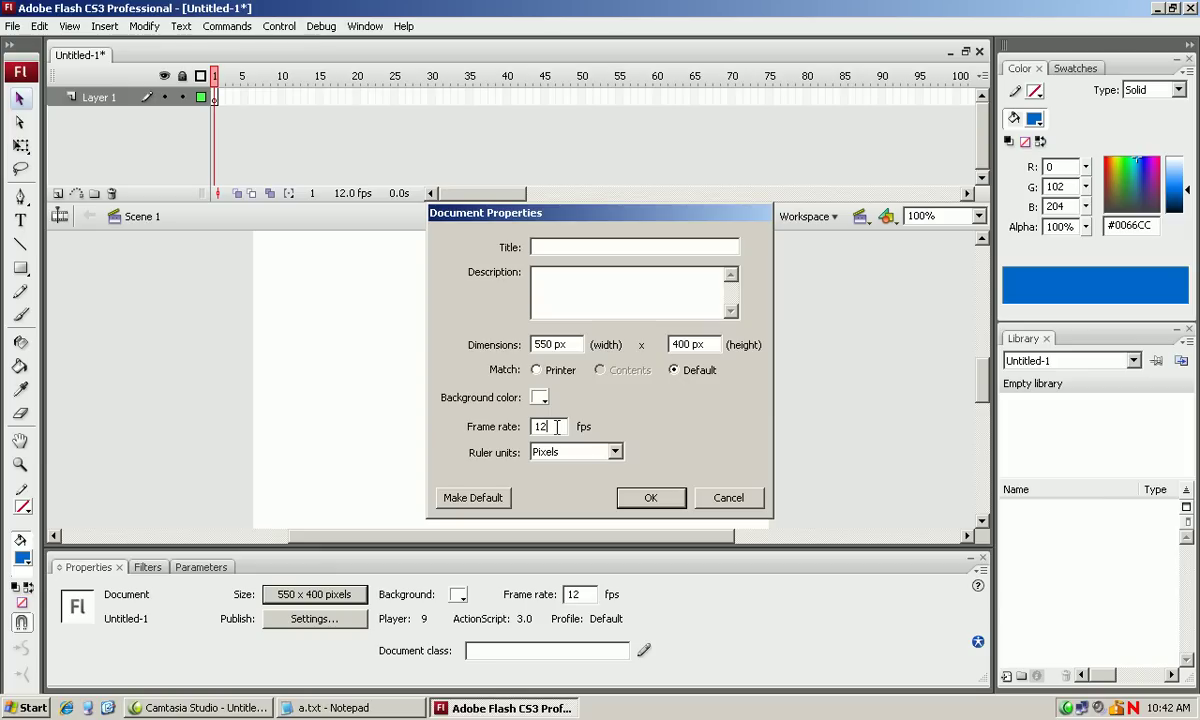
left_click_drag(557, 426, 533, 426)
left_click(553, 426)
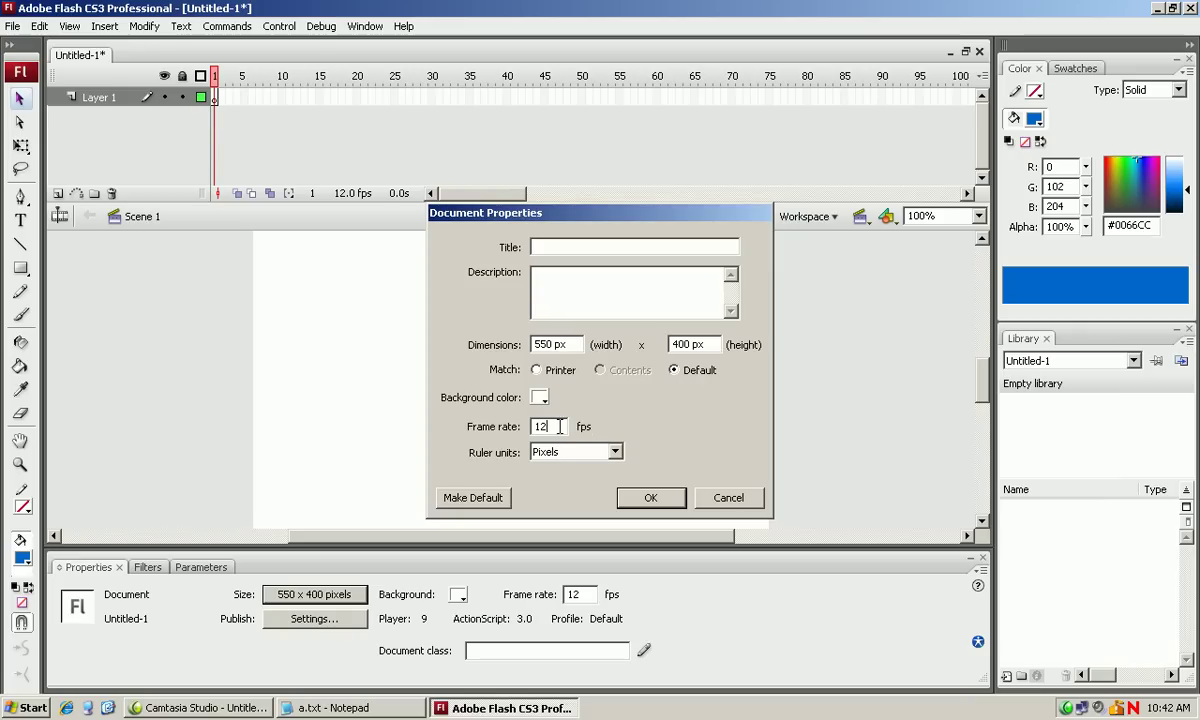
left_click_drag(558, 428, 519, 429)
left_click(563, 426)
left_click_drag(560, 426, 517, 430)
type("24")
type("12")
left_click(645, 500)
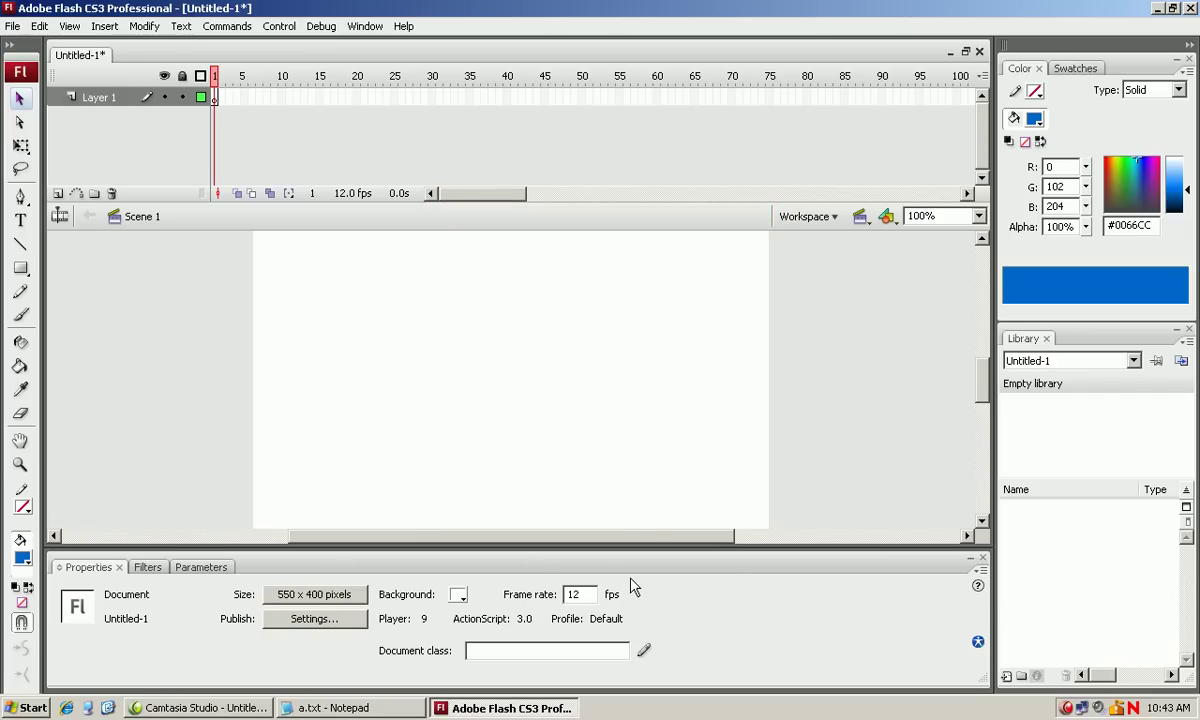
Highlight the Toolbox entry in the Notepad notes and return to Flash to examine the drawing tools.
left_click(350, 707)
left_click_drag(247, 455, 6, 461)
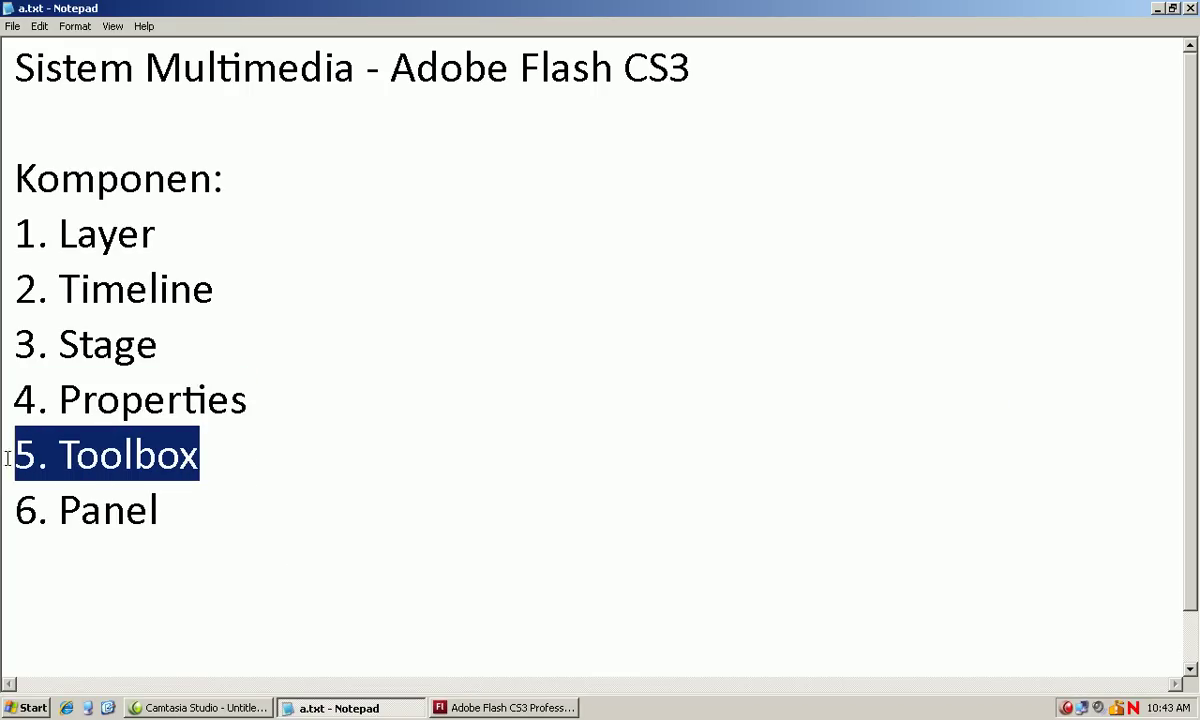
left_click(1156, 9)
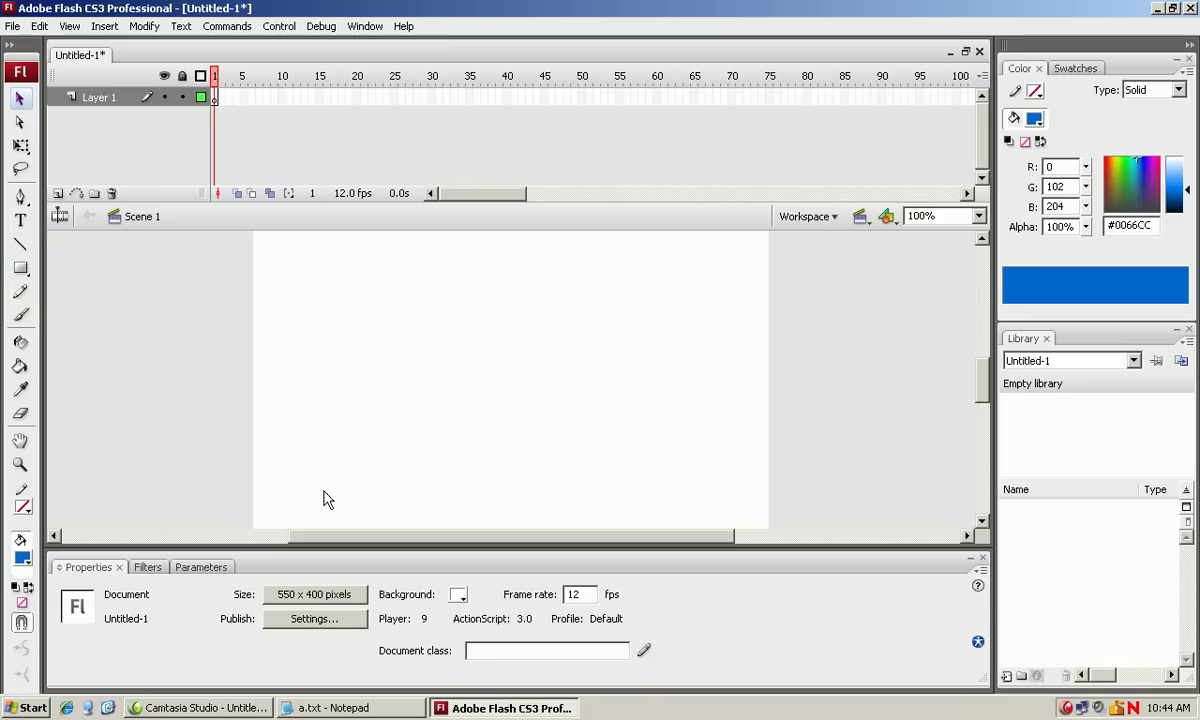
Highlight the Panel entry in the Notepad notes and return to Flash to examine the Color and Library panels.
left_click(323, 708)
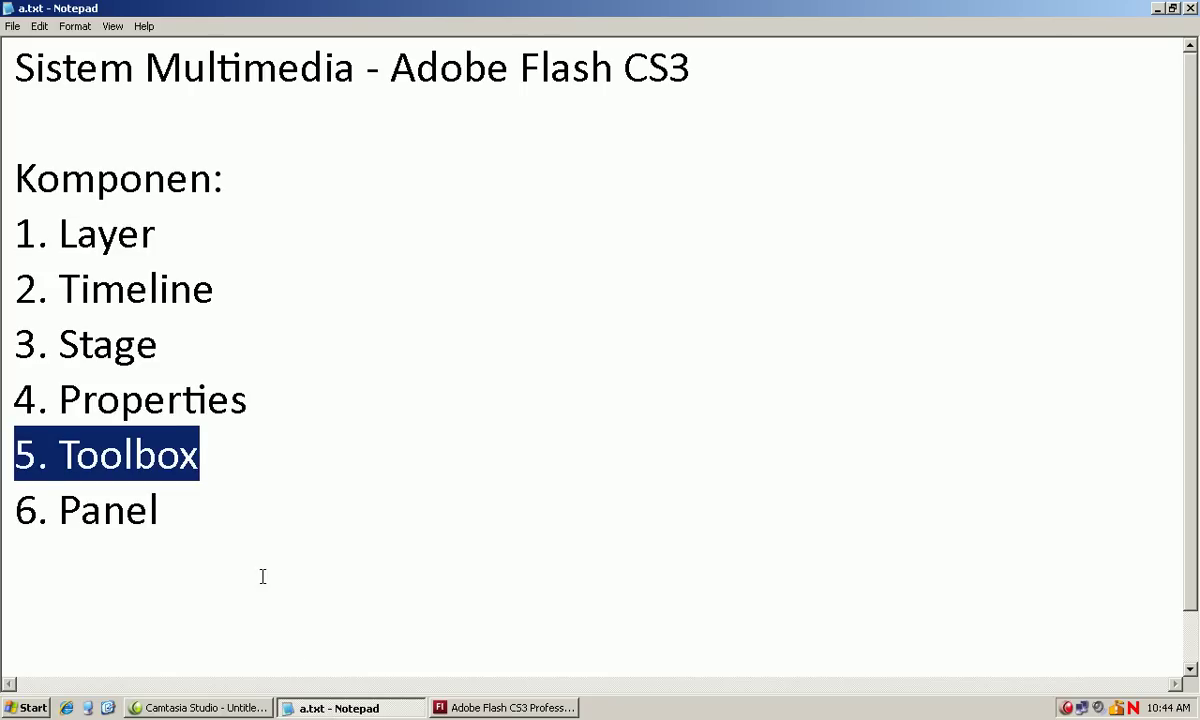
left_click_drag(231, 505, 17, 515)
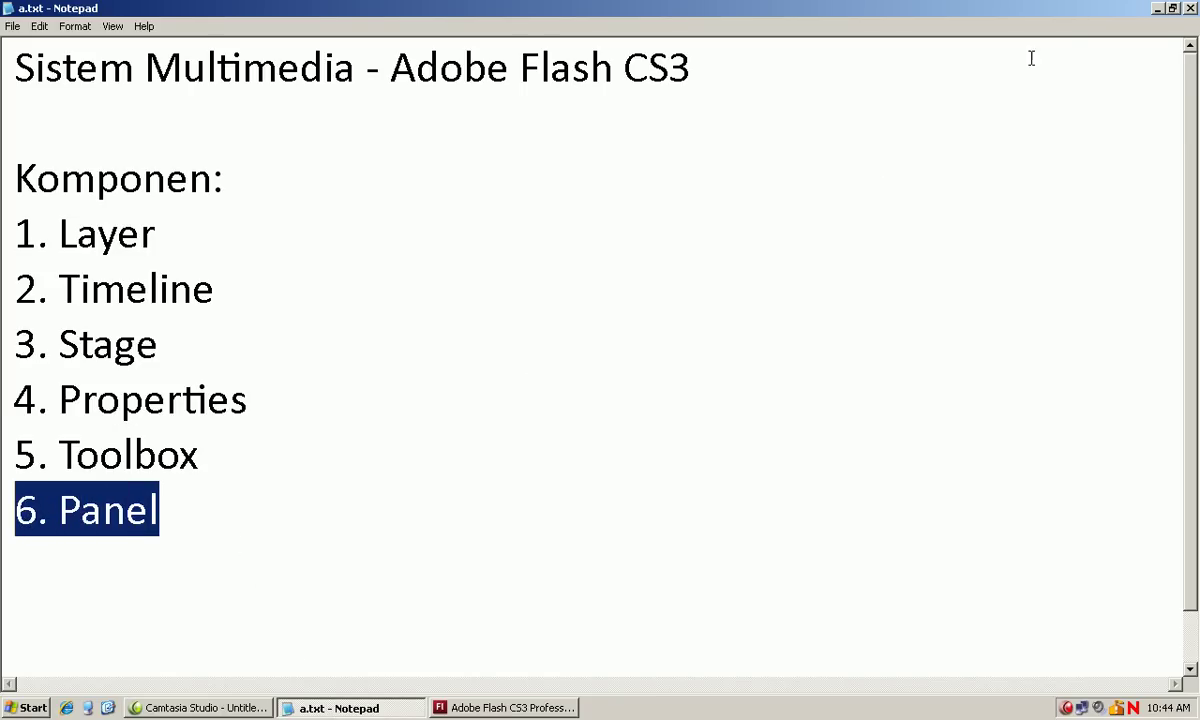
key("alt+Tab")
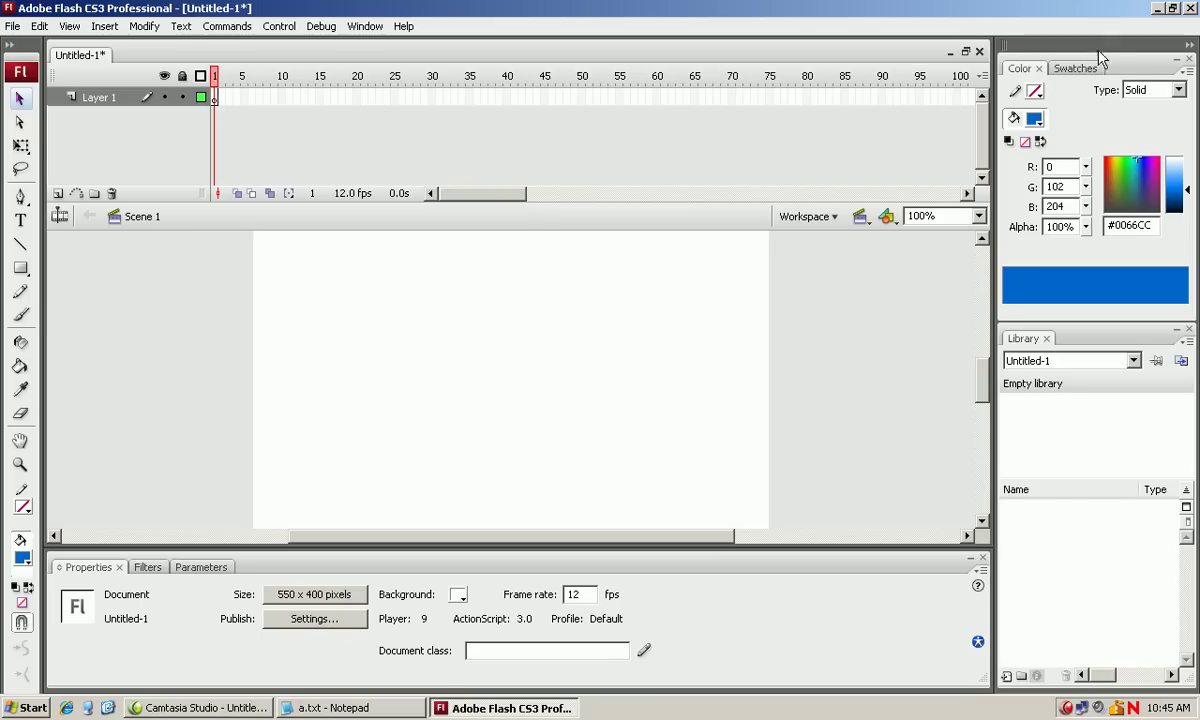
Close the Color/Swatches and Library panels, and reopen the Color panel.
left_click(1188, 60)
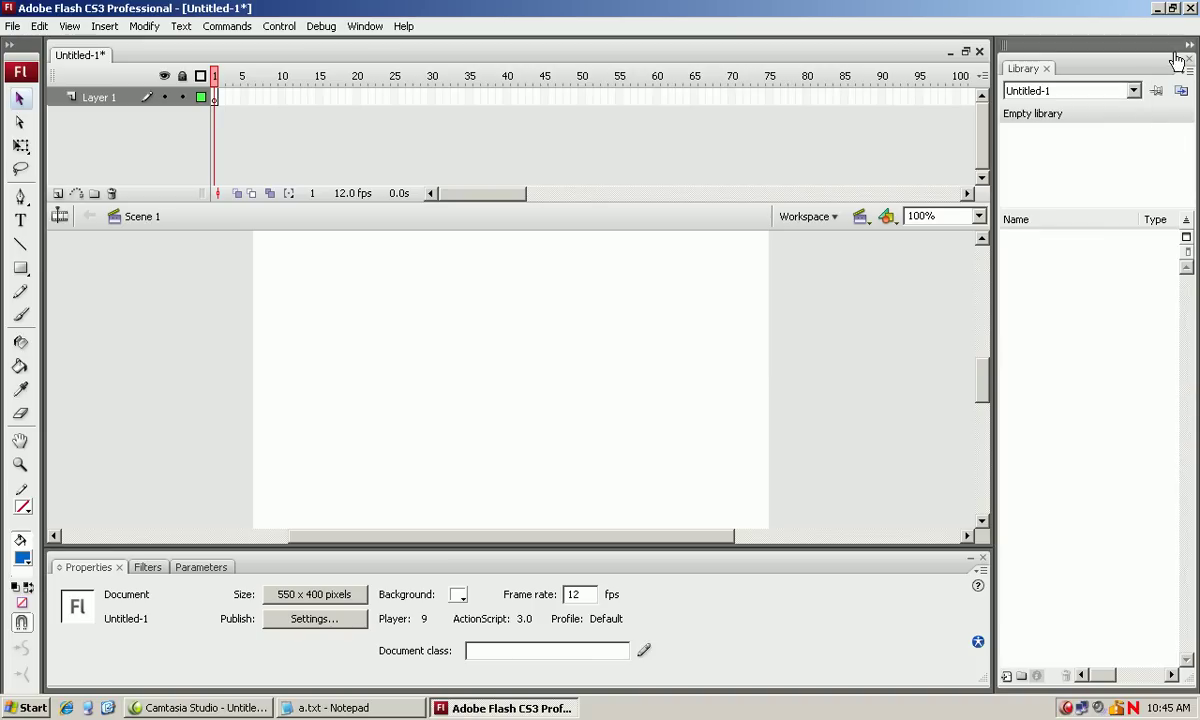
left_click(1189, 60)
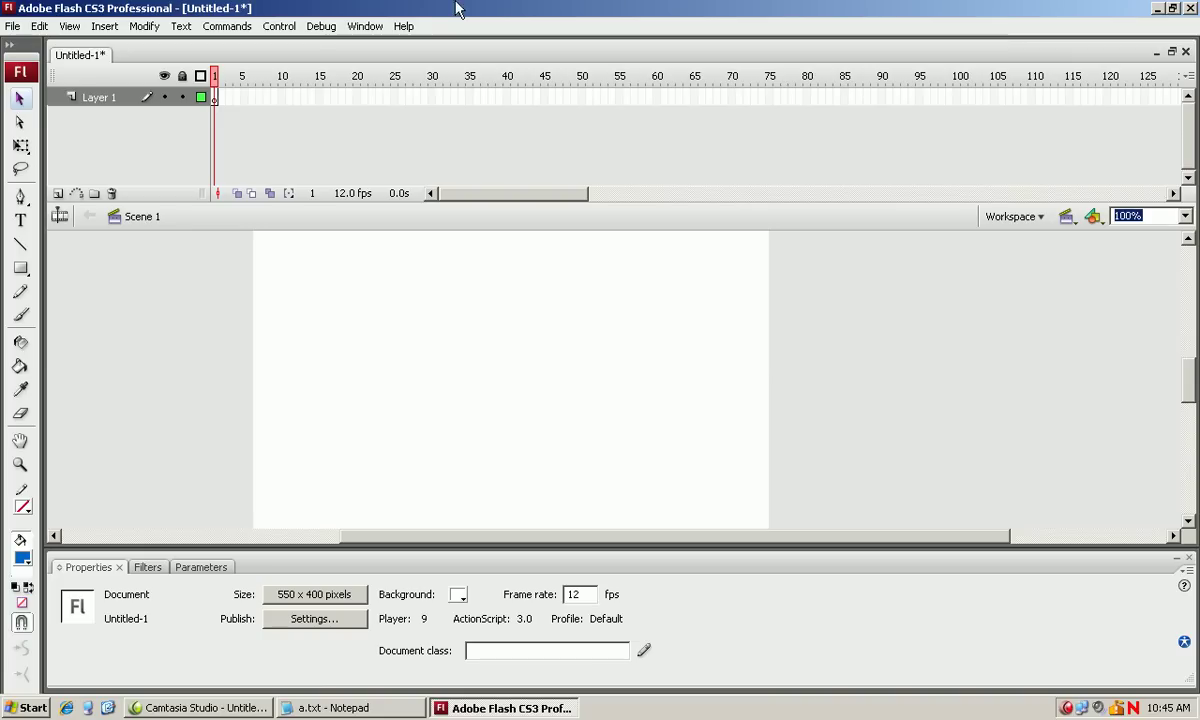
left_click(378, 31)
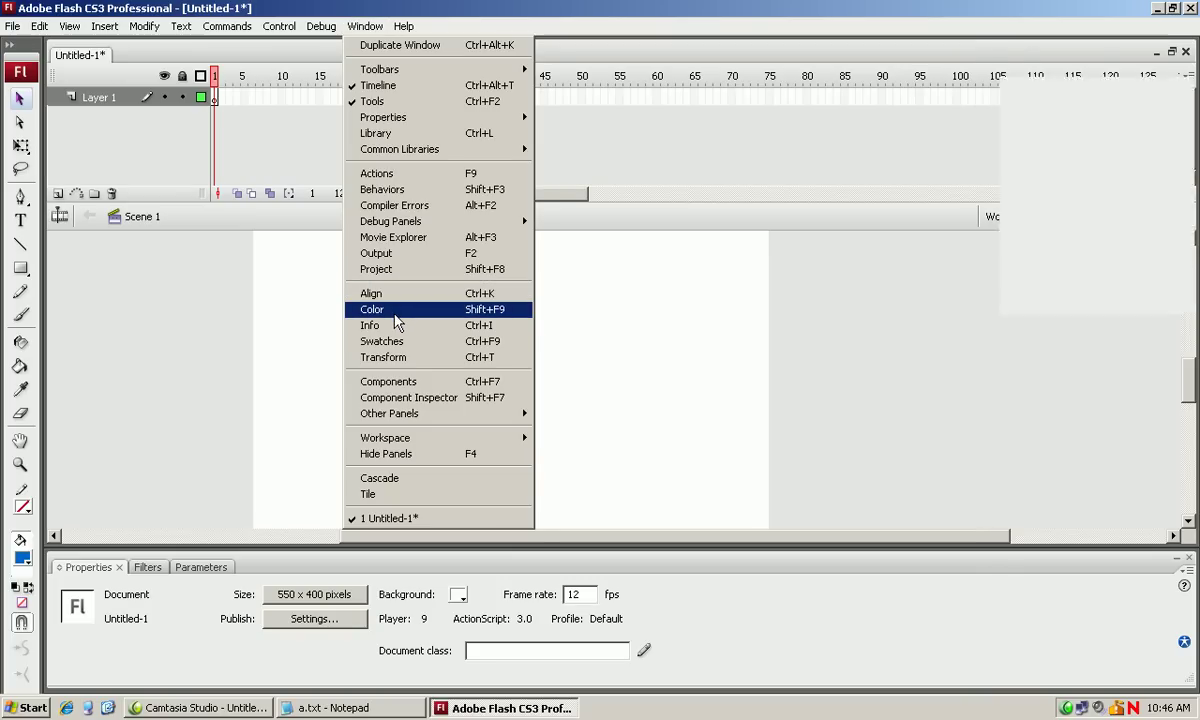
left_click(396, 318)
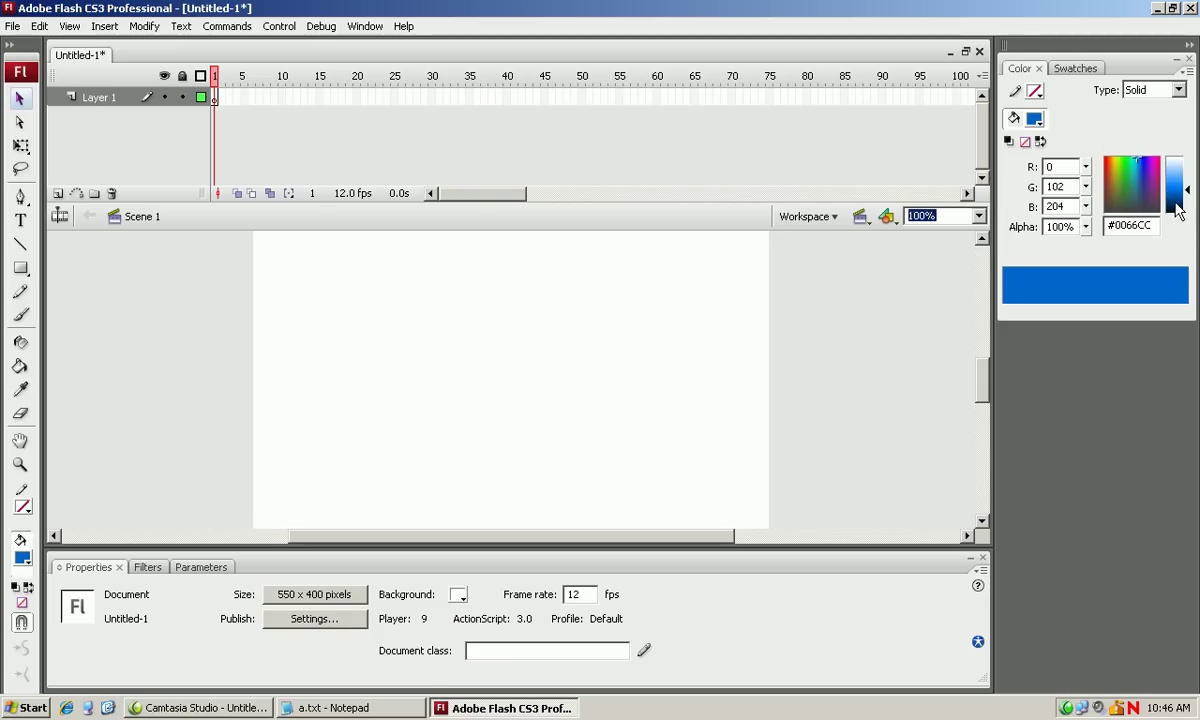
Switch to the Notepad notes and review the six listed components one by one, from Layer to Panel.
left_click(397, 711)
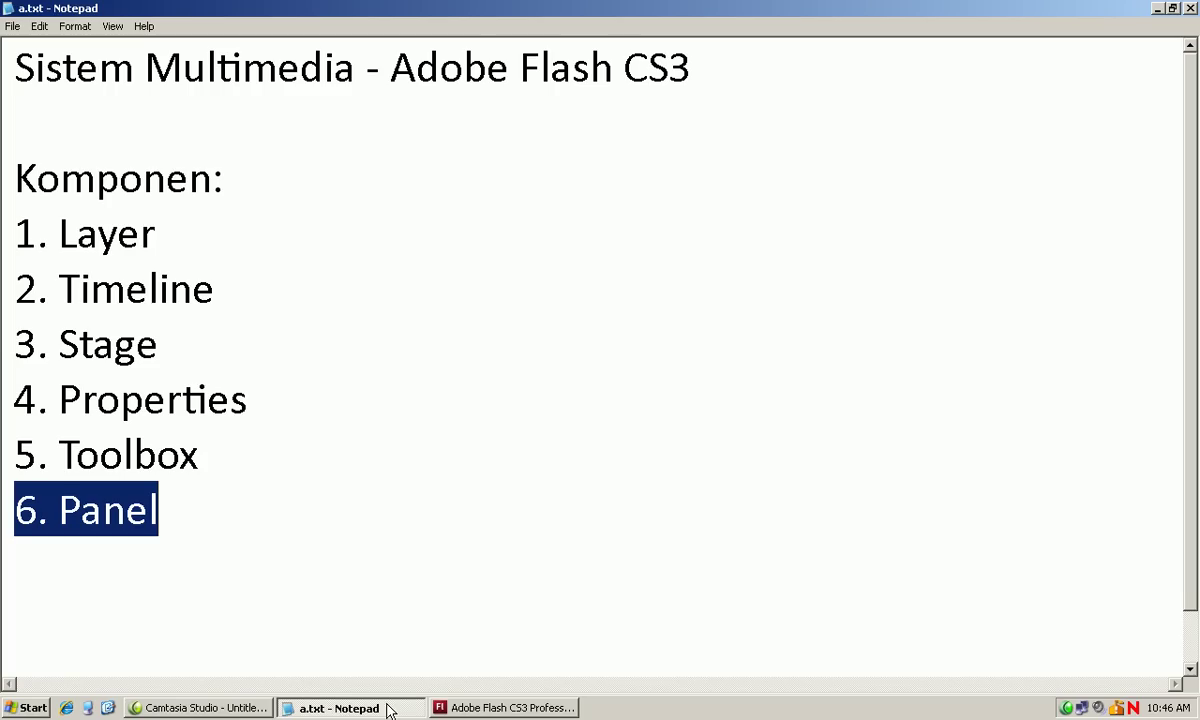
left_click(357, 540)
left_click_drag(338, 520, 2, 234)
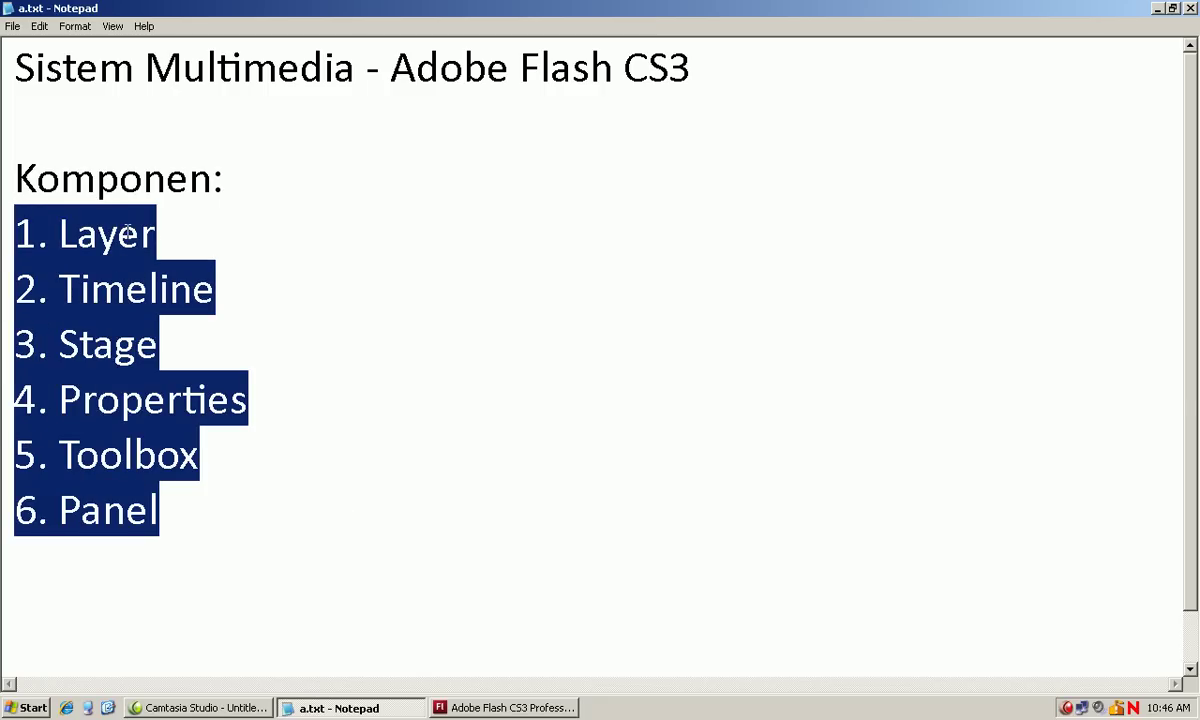
left_click(179, 248)
left_click(241, 292)
left_click(244, 332)
left_click(272, 396)
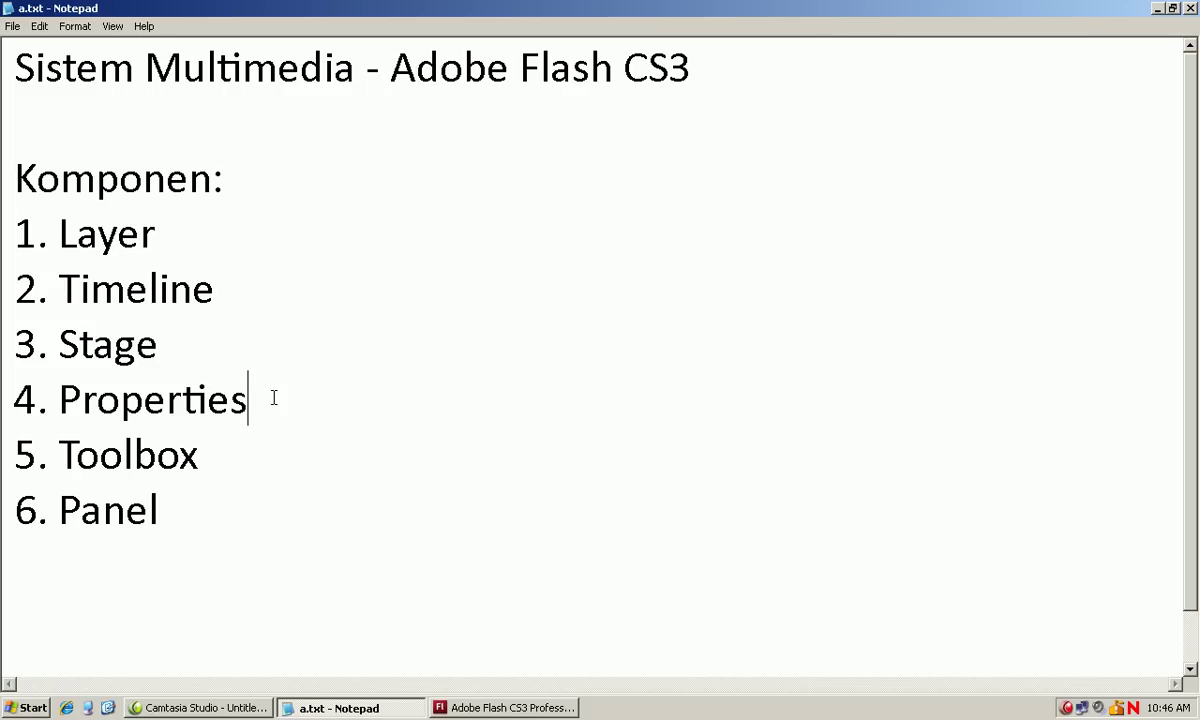
left_click(254, 447)
left_click(241, 498)
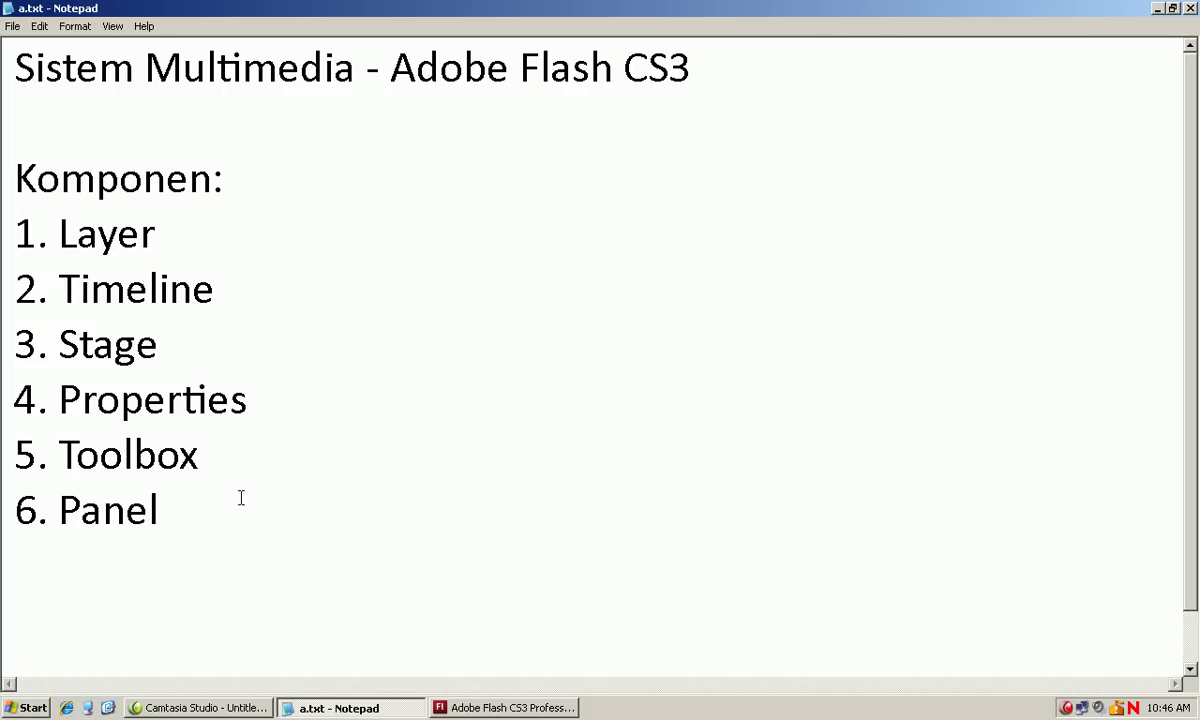